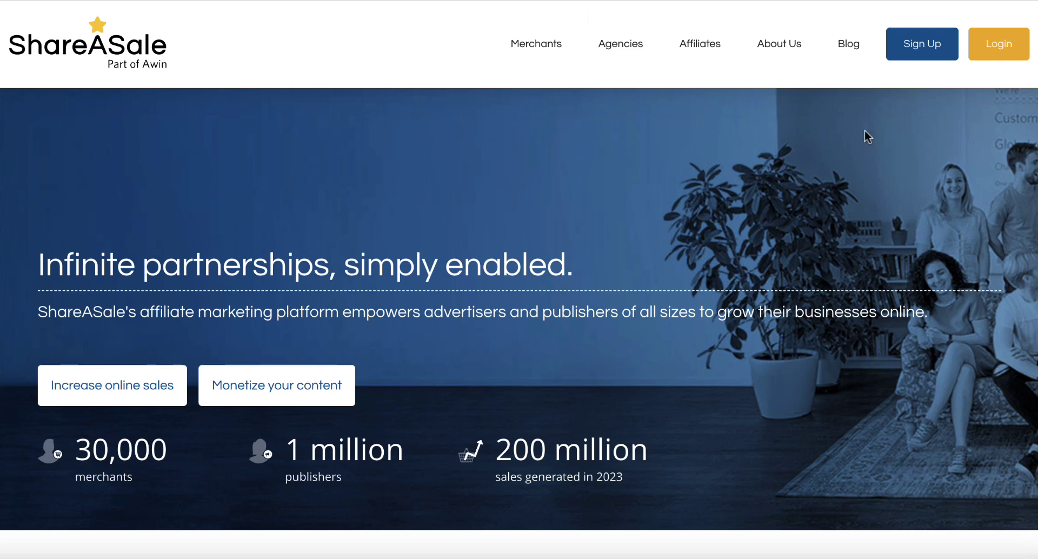
Show ShareASale's Sign Up options for Merchant, Agency and Affiliate.
left_click(914, 53)
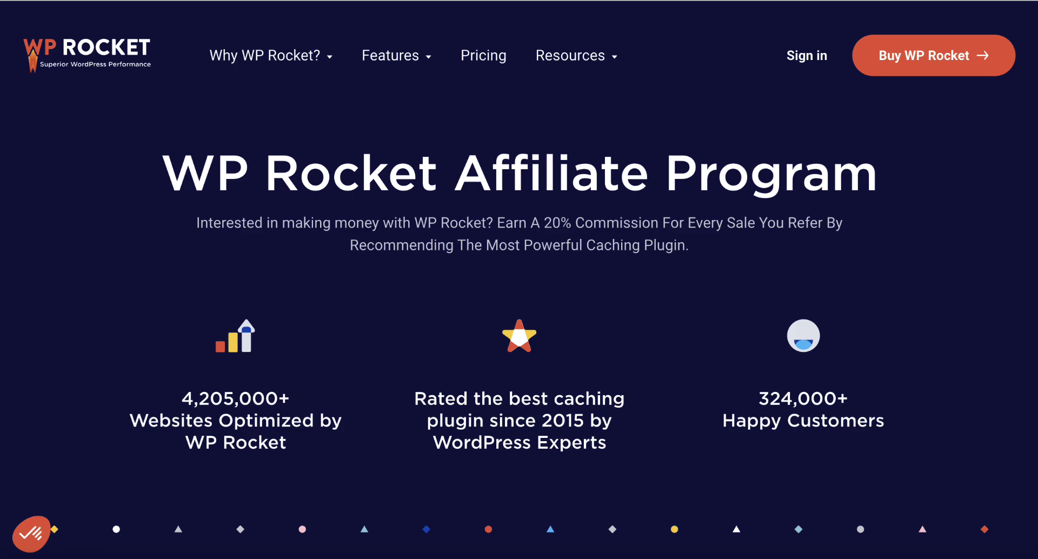
Review WP Rocket's commission structure, then follow its Sign Up Now link to ShareASale.
scroll(746, 359, "down", 5)
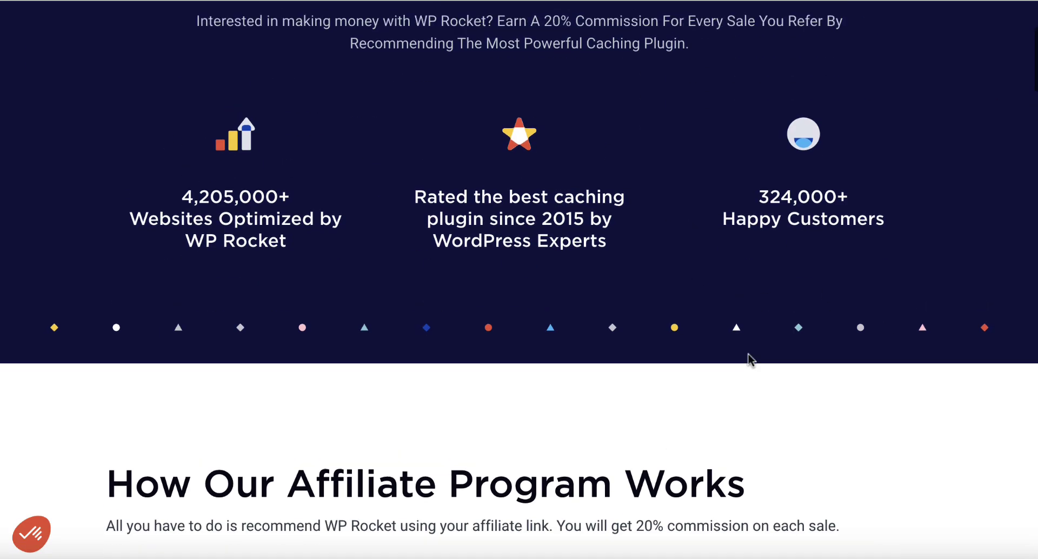
scroll(748, 355, "down", 20)
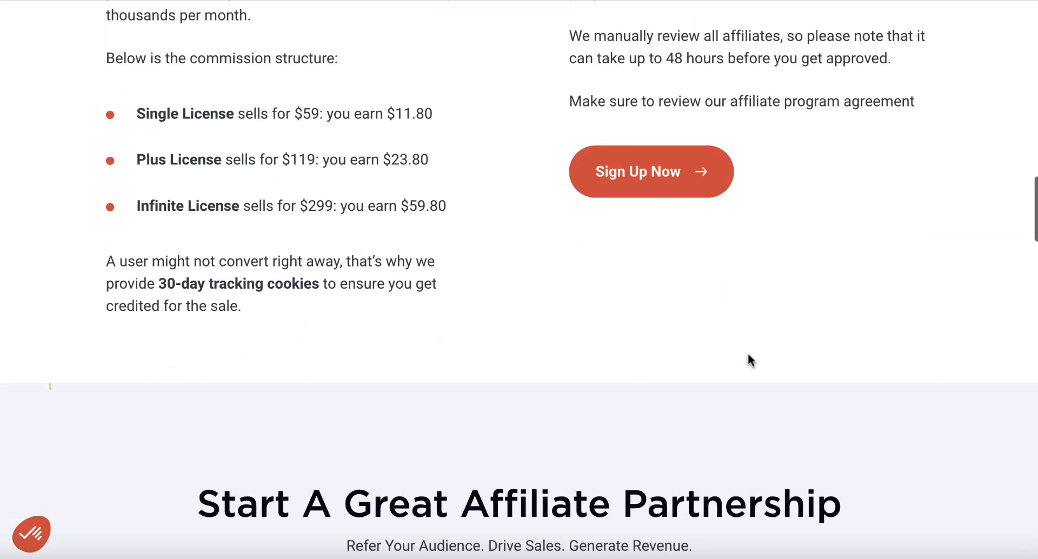
scroll(748, 355, "up", 3)
scroll(748, 358, "up", 1)
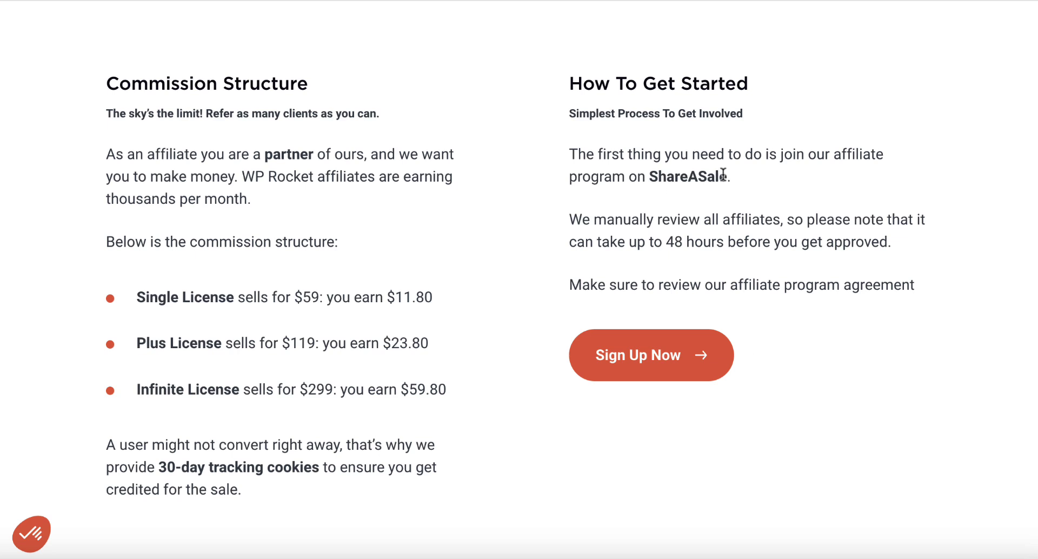
left_click(636, 364)
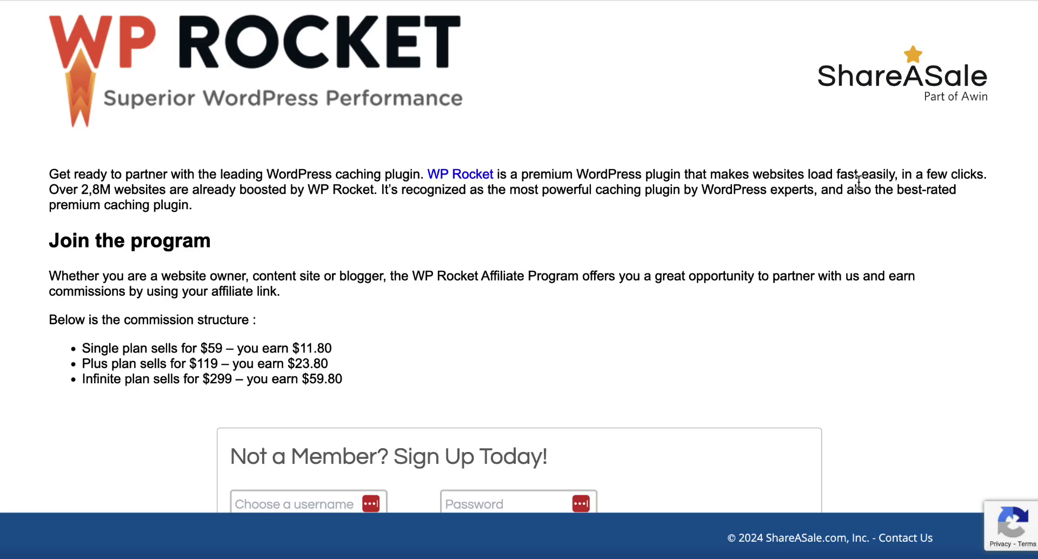
Go down to the sign-up form and sign in with an existing ShareASale account.
scroll(881, 268, "down", 2)
scroll(884, 269, "down", 1)
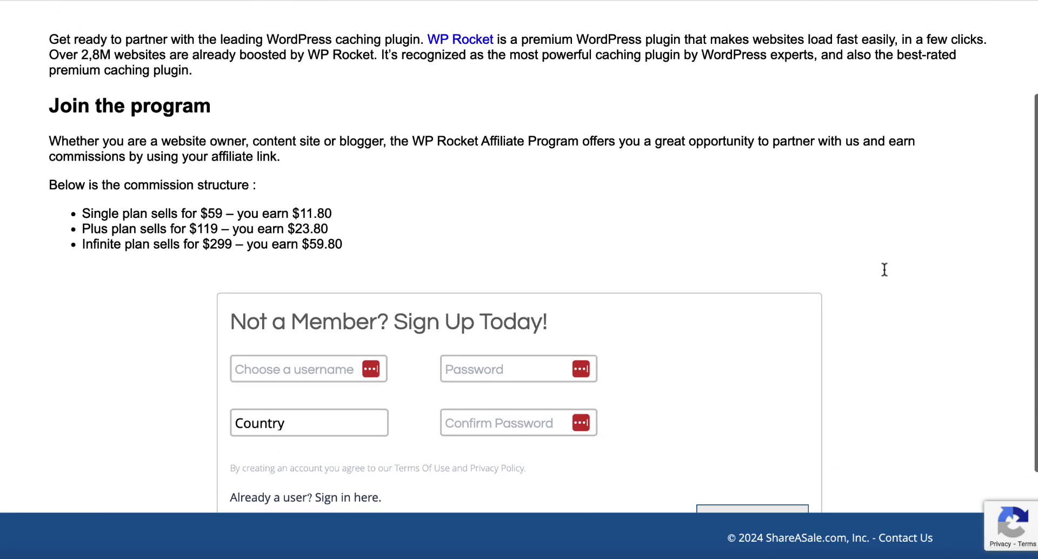
scroll(885, 269, "down", 2)
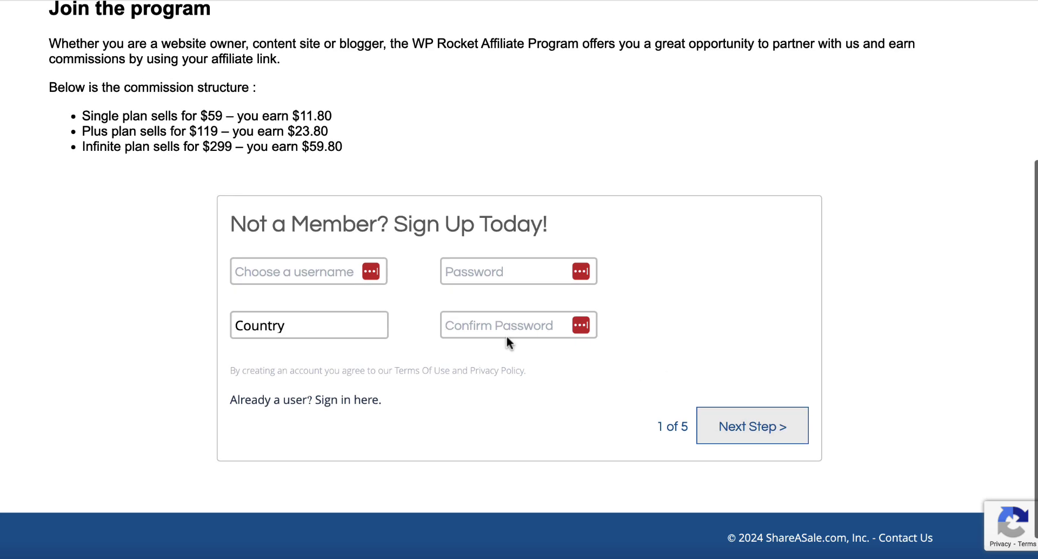
left_click(333, 402)
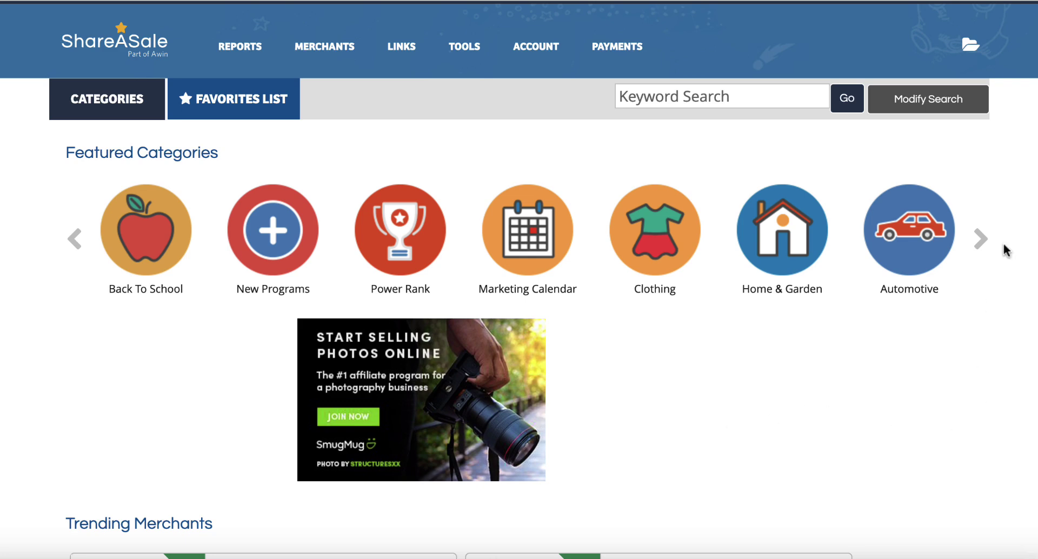
Search merchants with EPC greater than 300 and average sale greater than 30.
left_click(925, 108)
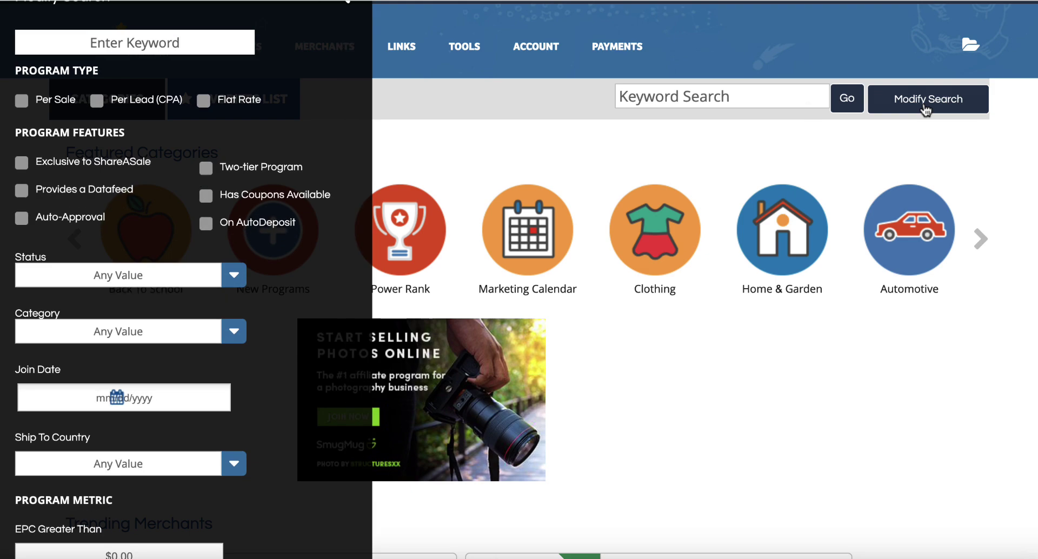
scroll(124, 275, "down", 1)
scroll(125, 277, "down", 2)
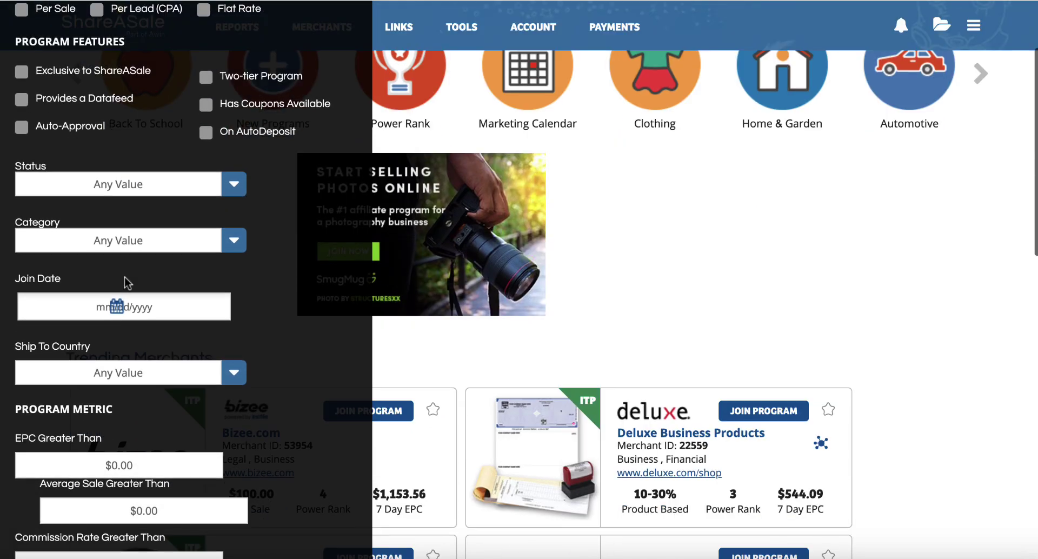
scroll(125, 277, "up", 2)
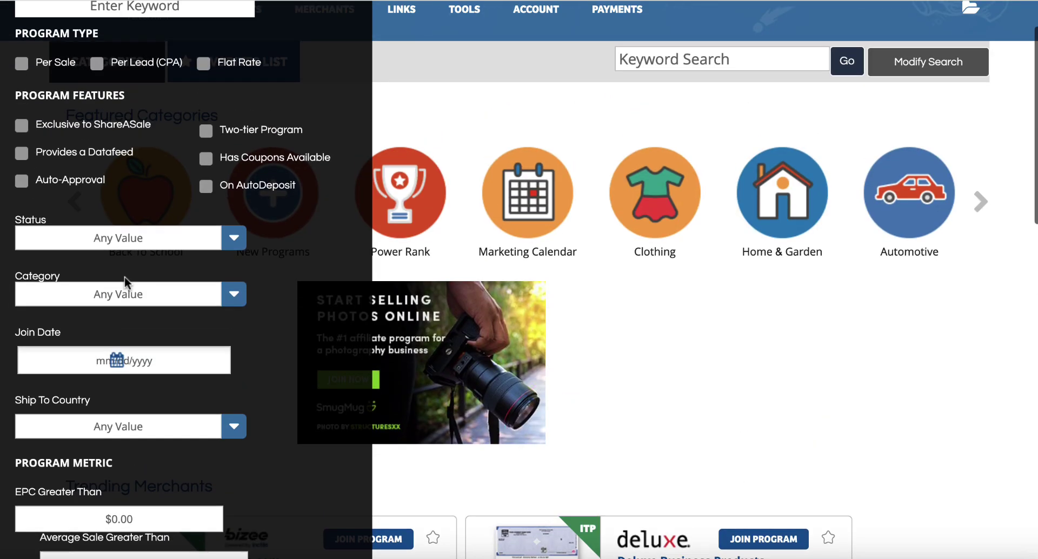
scroll(164, 269, "down", 3)
scroll(164, 269, "down", 2)
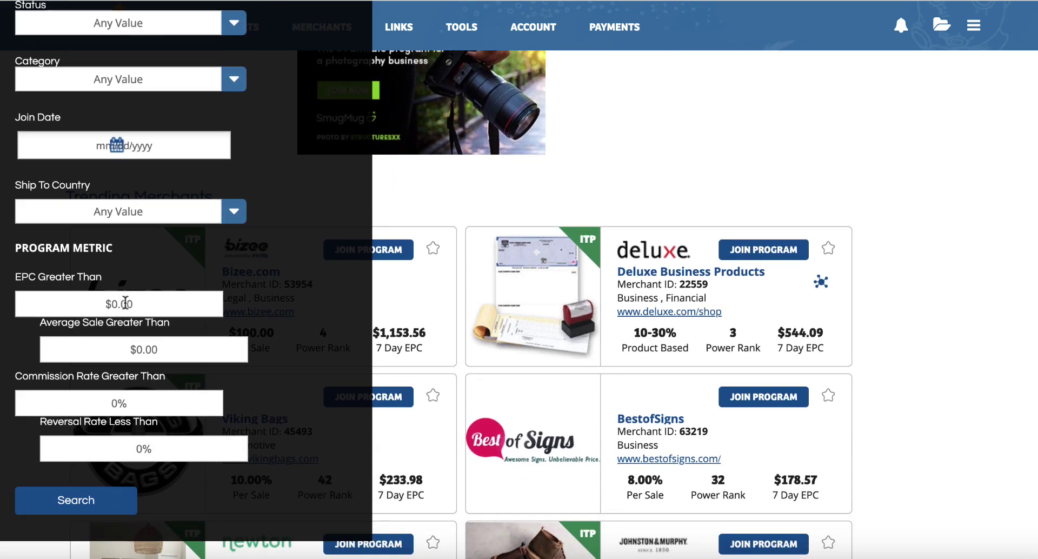
left_click(133, 304)
type("300")
left_click(142, 349)
type("30")
left_click(75, 511)
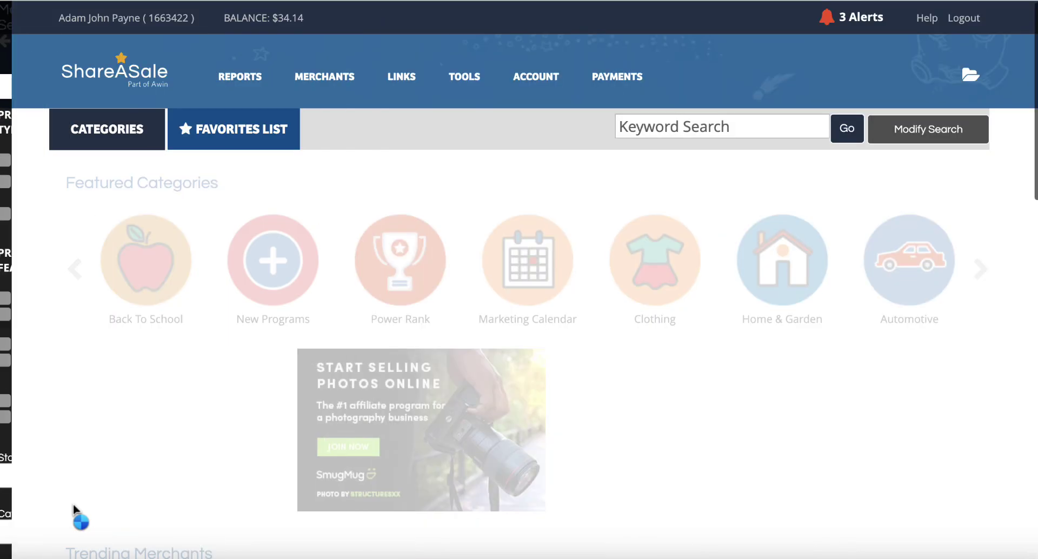
Scroll the filtered results to bring Exotropin LLC, Lemieux et Cie and ZenBusiness into view.
scroll(427, 346, "down", 3)
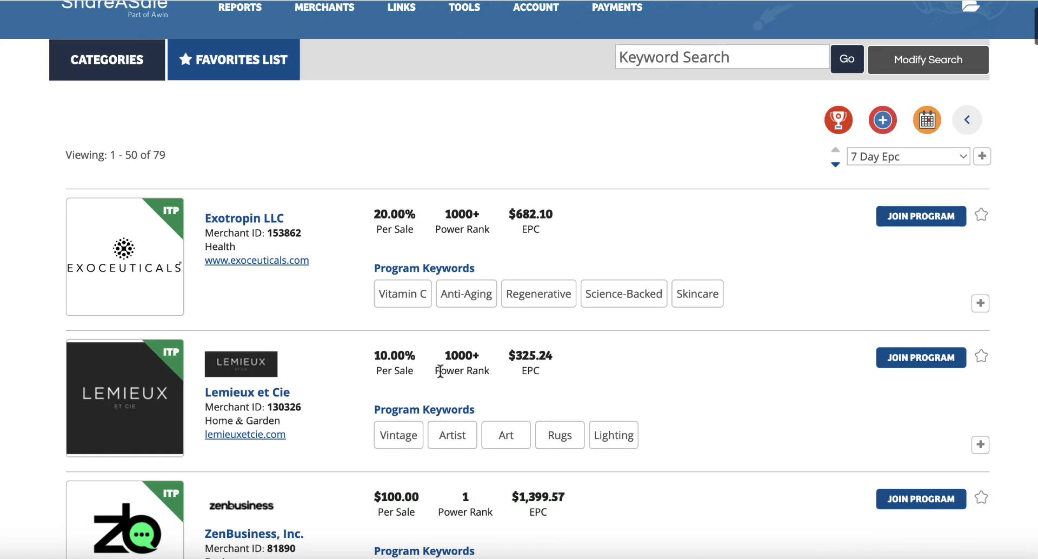
scroll(439, 371, "down", 2)
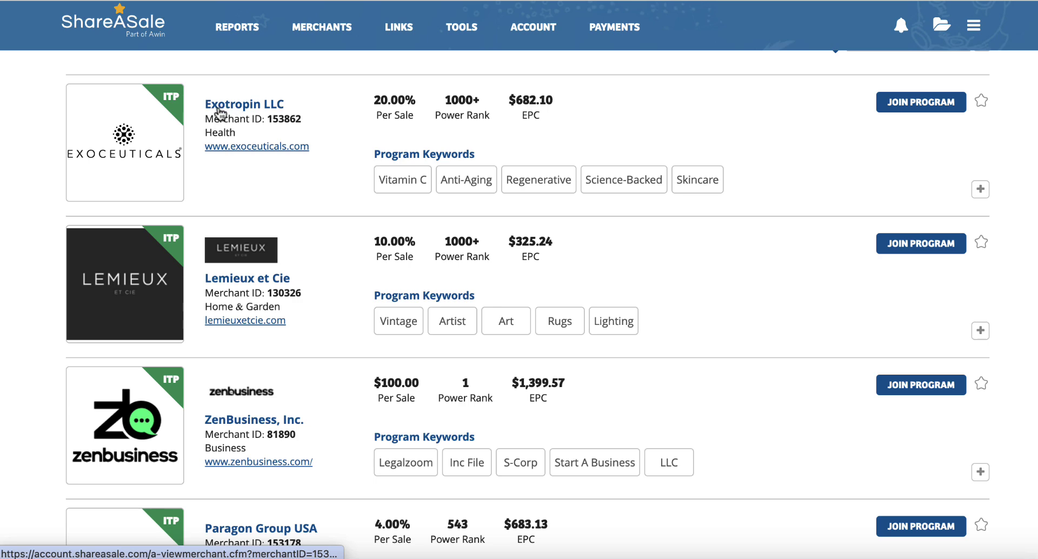
Open Exotropin LLC's Merchant Detail page and review its 20.00% per-sale rate and 7-day stats.
left_click(252, 112)
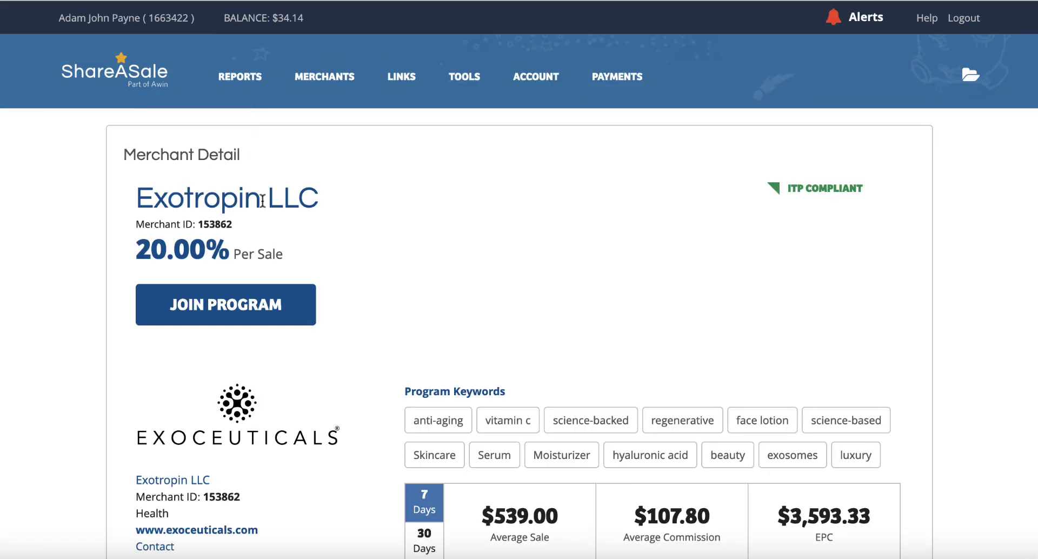
scroll(264, 209, "down", 4)
scroll(264, 209, "up", 3)
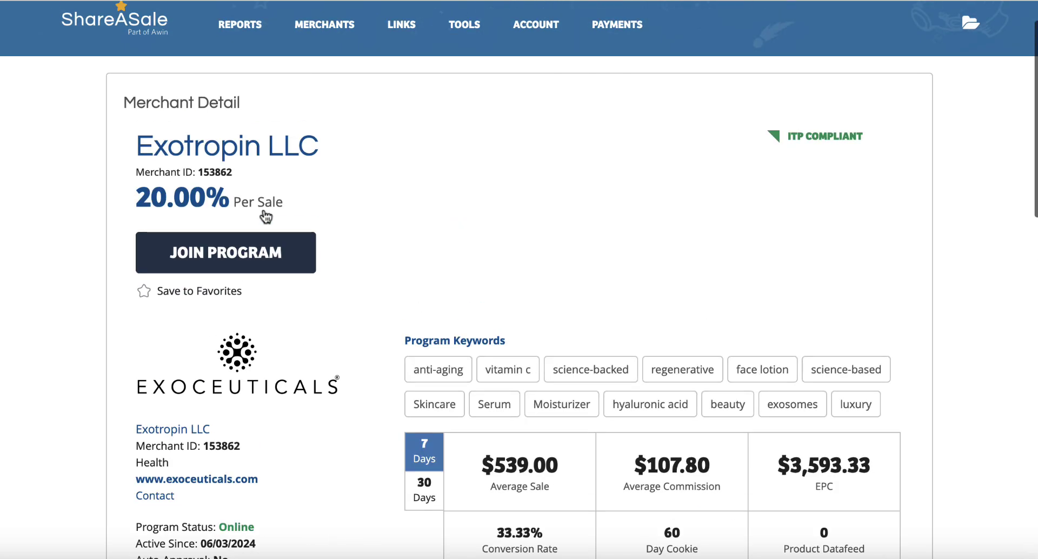
scroll(265, 216, "down", 3)
scroll(265, 216, "up", 3)
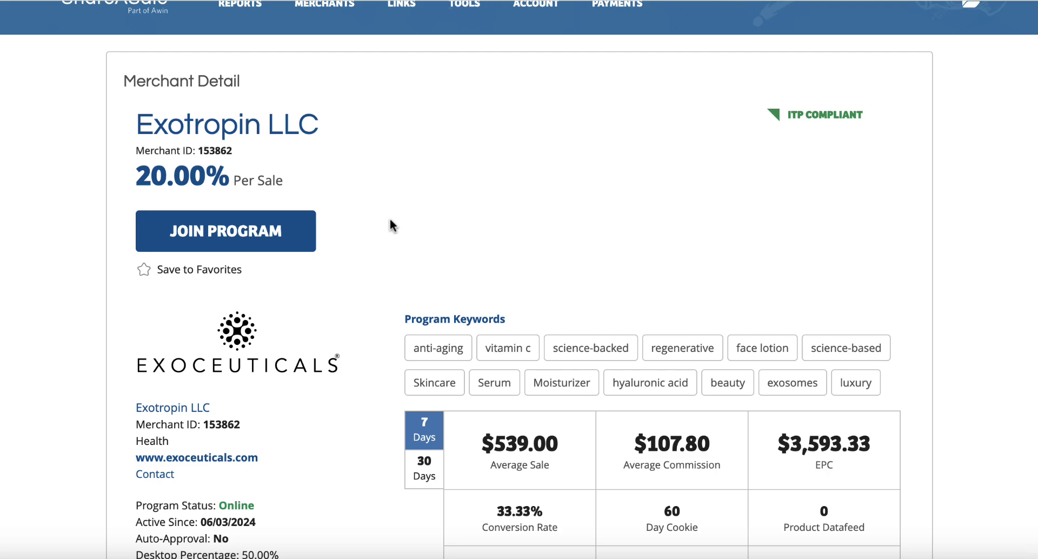
scroll(543, 298, "down", 4)
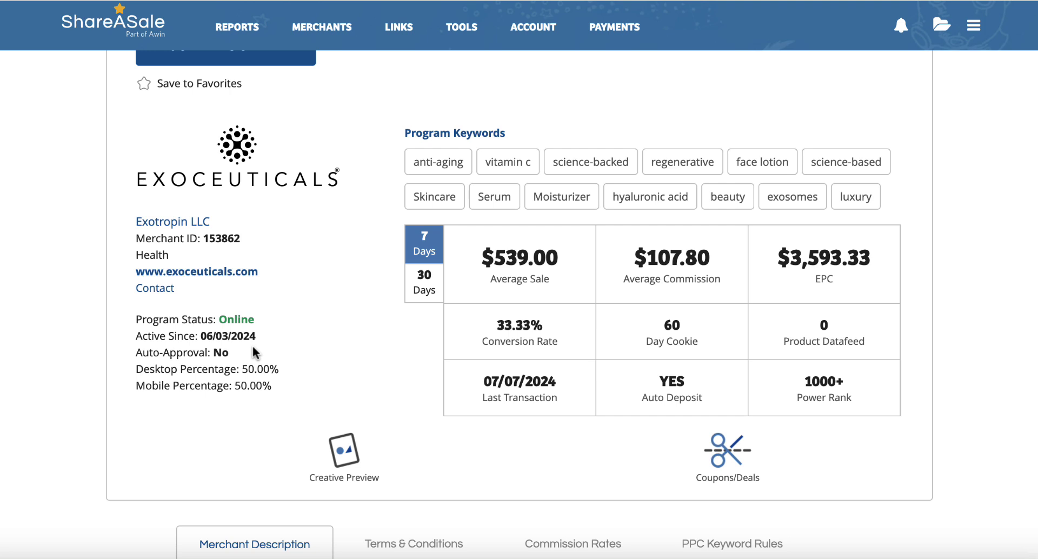
scroll(301, 296, "up", 1)
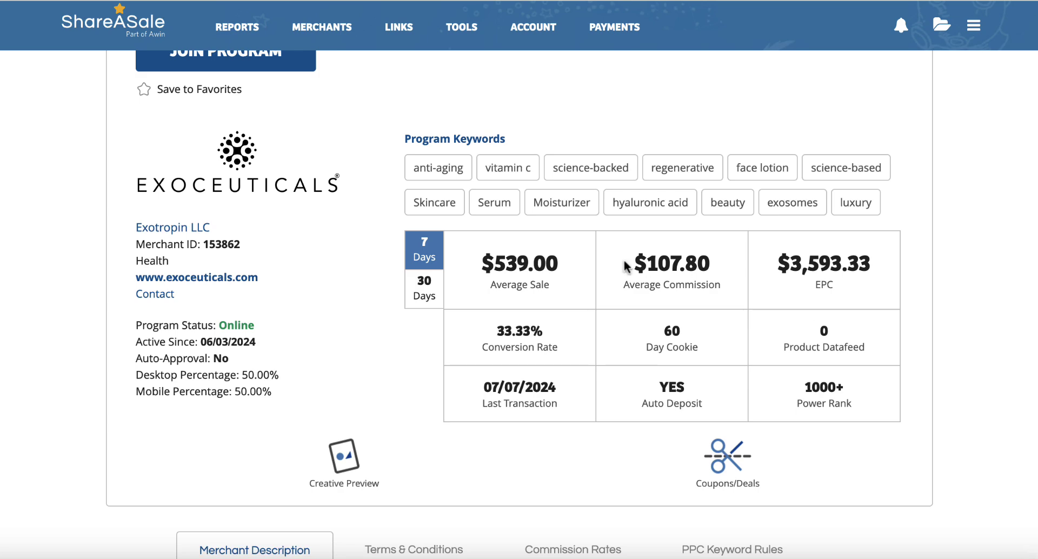
scroll(627, 268, "up", 1)
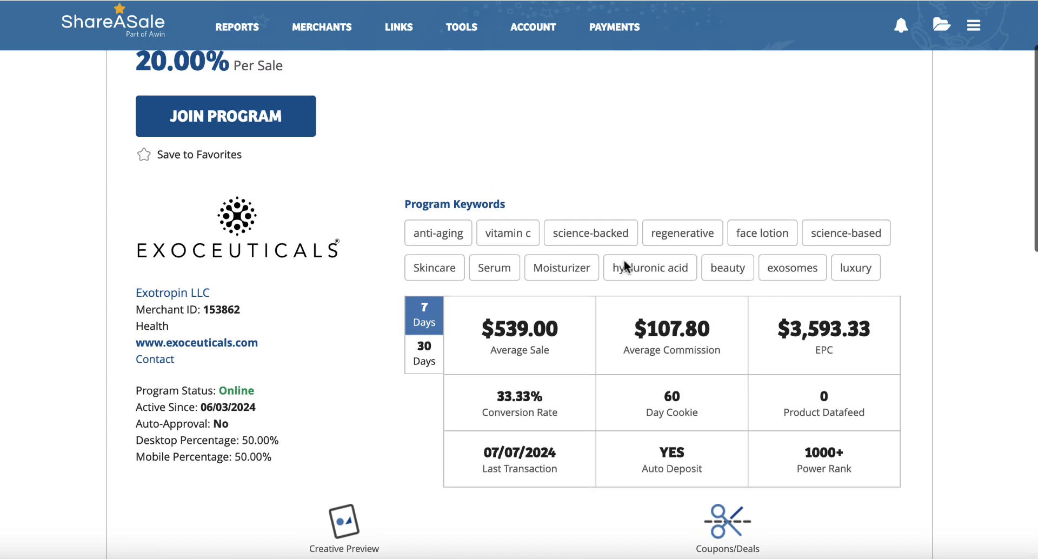
Open Exotropin LLC's Apply To Program dialog and read through its agreement and marketing-plan field.
left_click(241, 116)
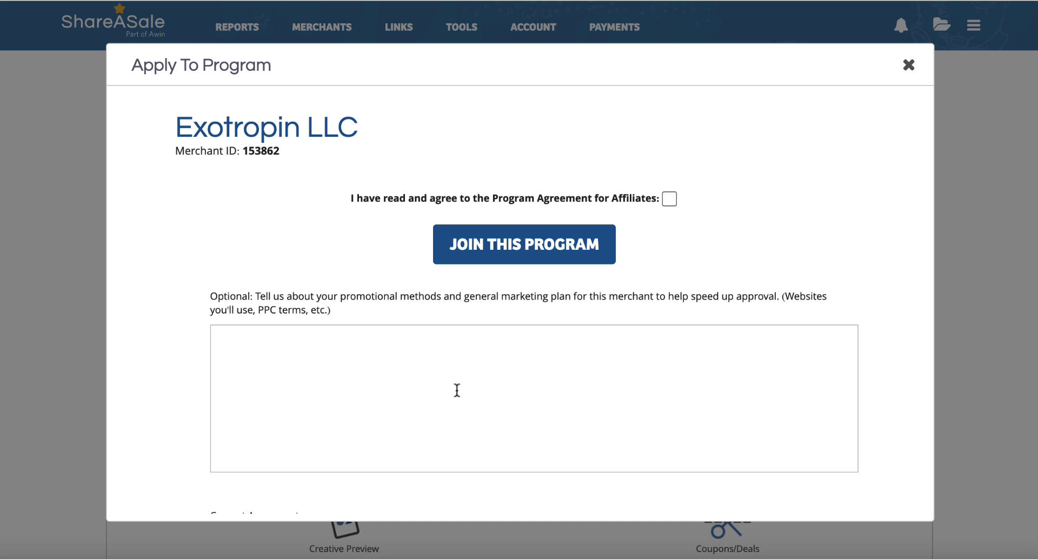
scroll(457, 390, "down", 1)
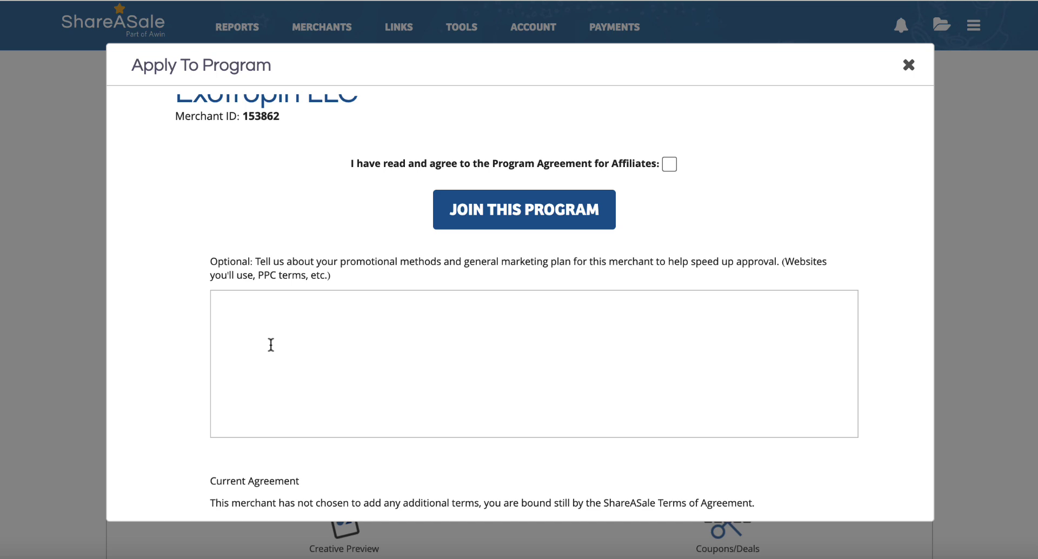
scroll(312, 284, "up", 1)
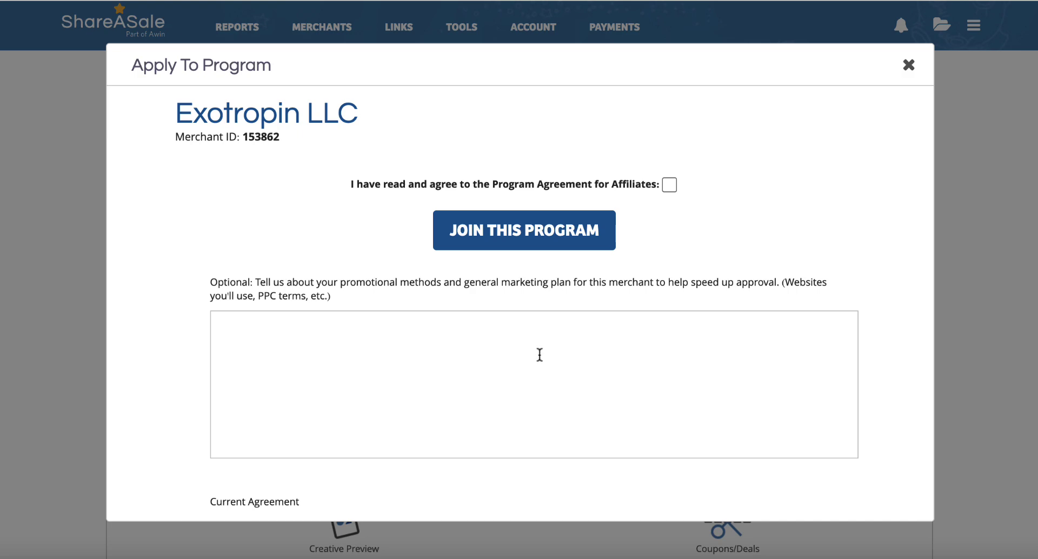
scroll(627, 338, "down", 2)
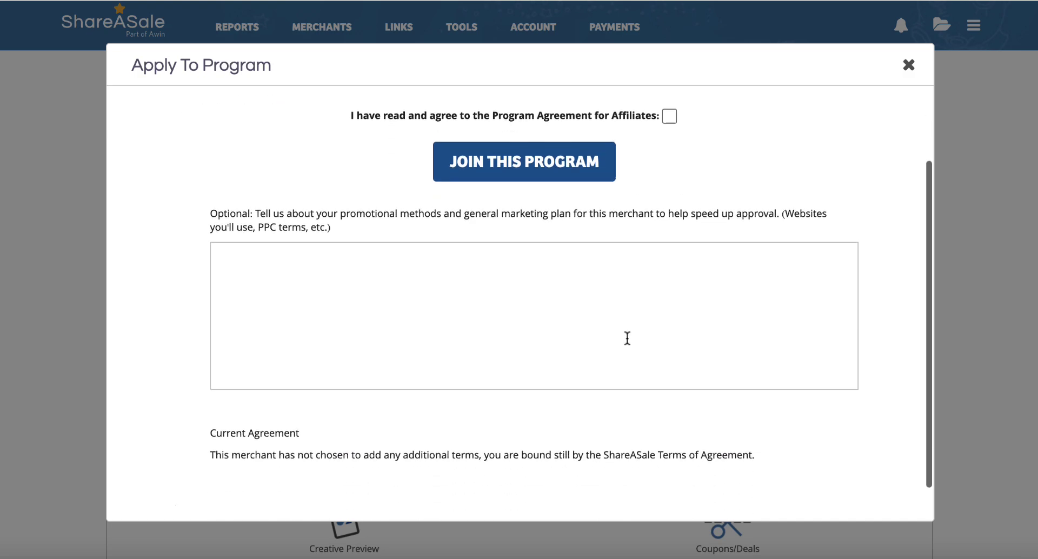
scroll(492, 323, "up", 4)
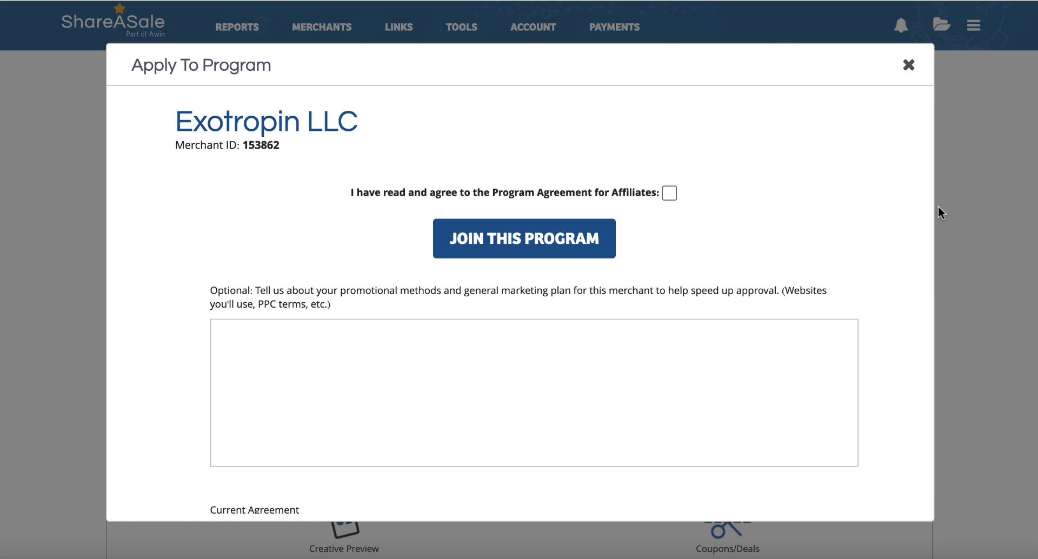
Close the application without joining and show 30-day stats ($341.05 average sale, $682.10 EPC).
left_click(909, 65)
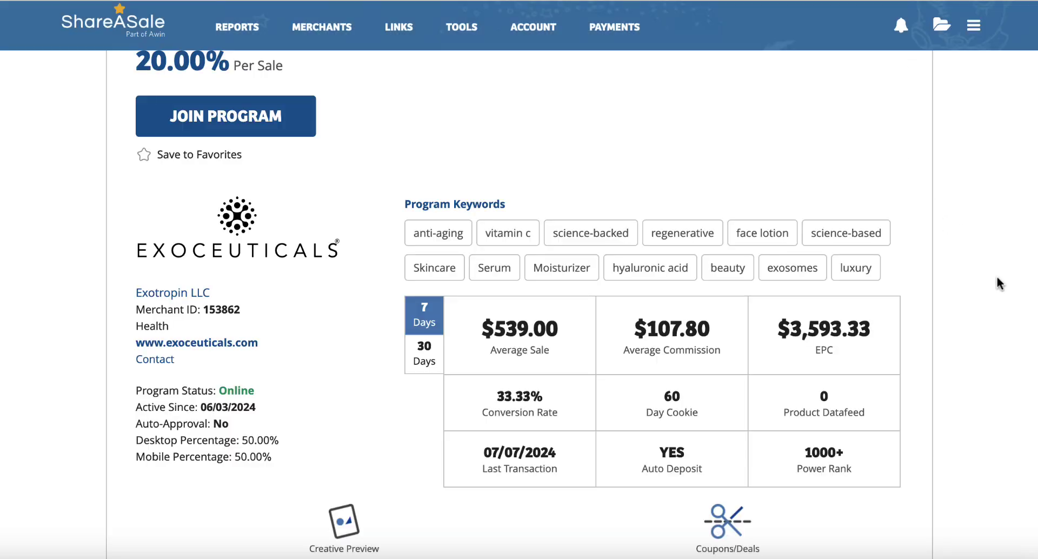
scroll(997, 276, "down", 1)
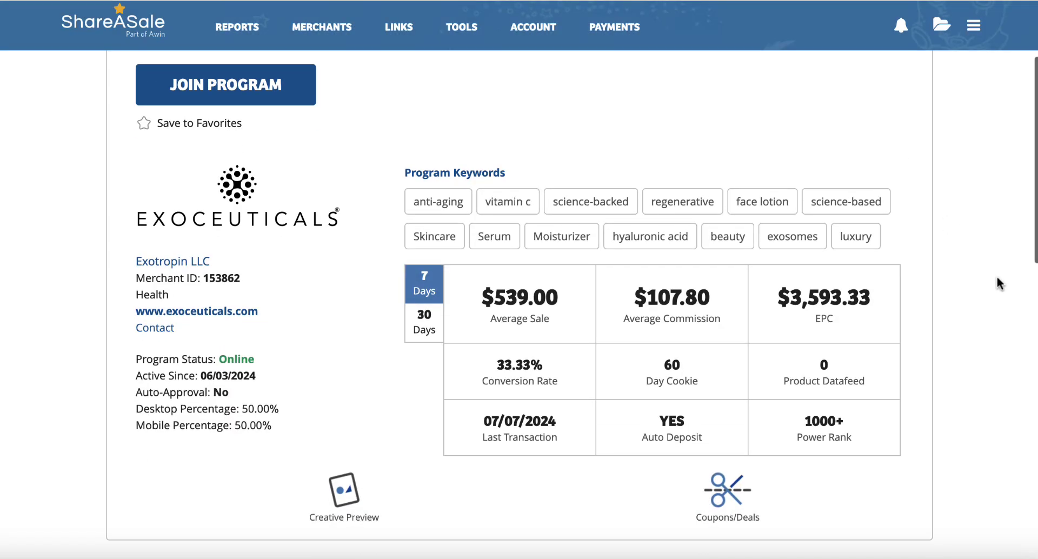
left_click(427, 328)
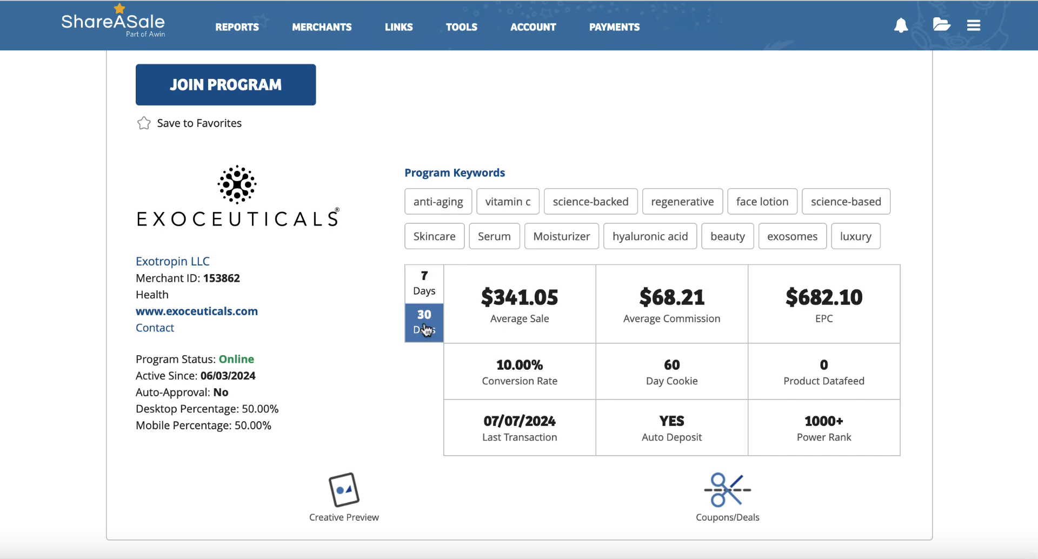